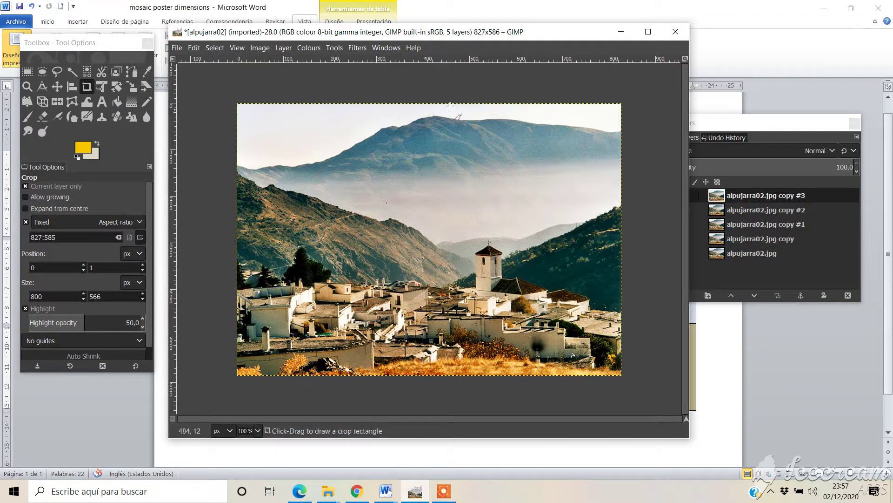
- Threshold layer copy #3 to black and white with a low value of 134
click(308, 49)
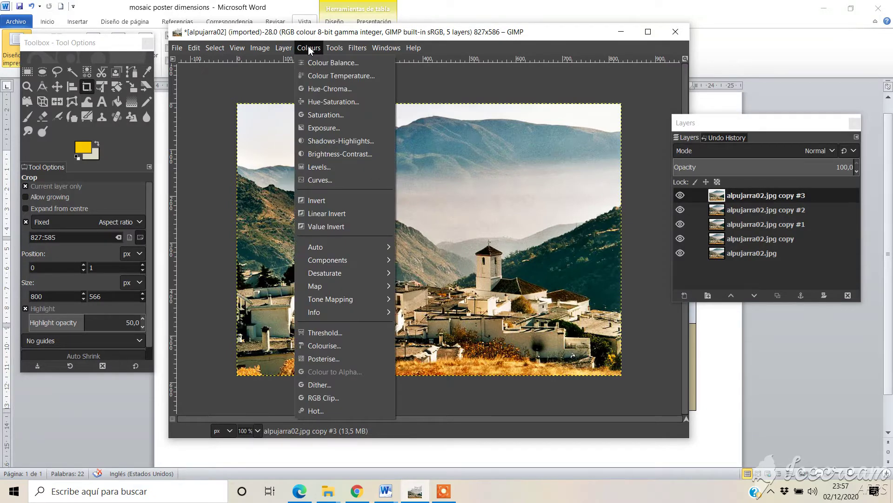
click(315, 332)
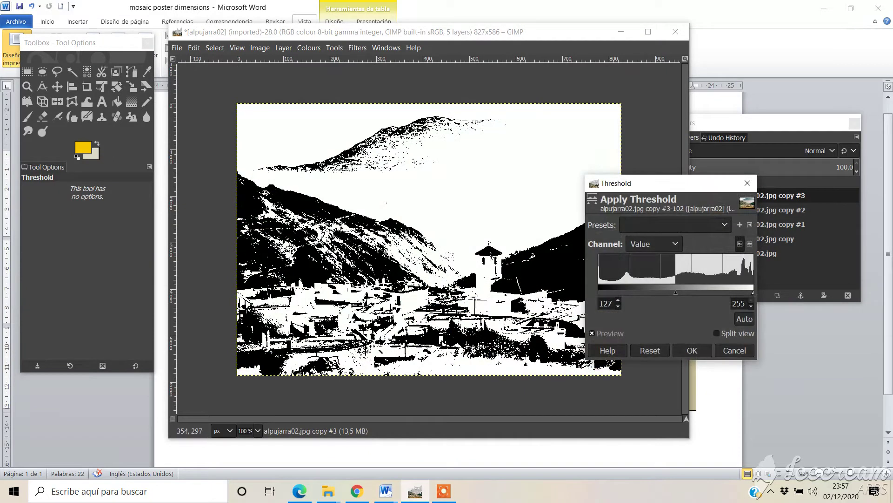
drag(676, 184, 750, 70)
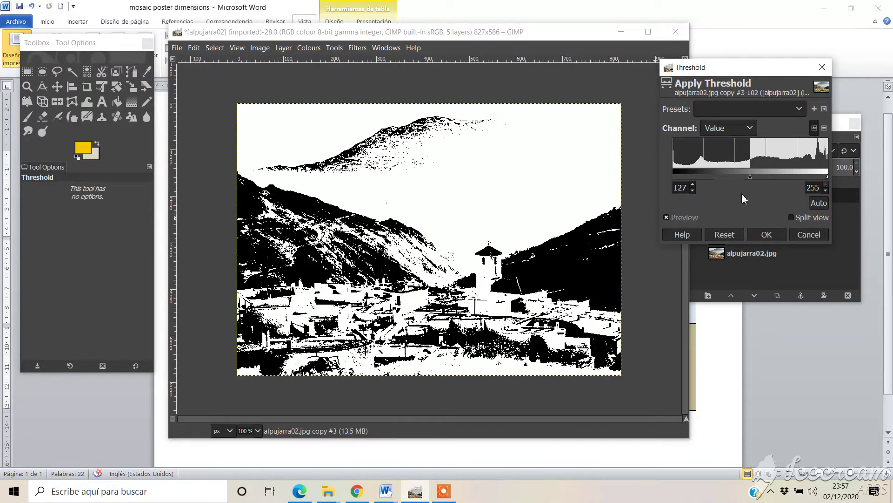
mouse_move(750, 175)
mouse_down()
mouse_move(732, 177)
mouse_move(768, 175)
mouse_move(755, 175)
mouse_up()
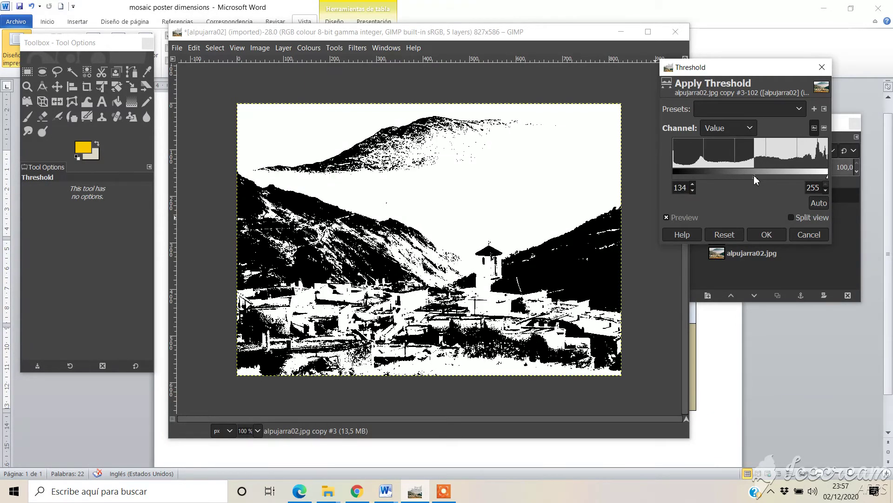
click(766, 236)
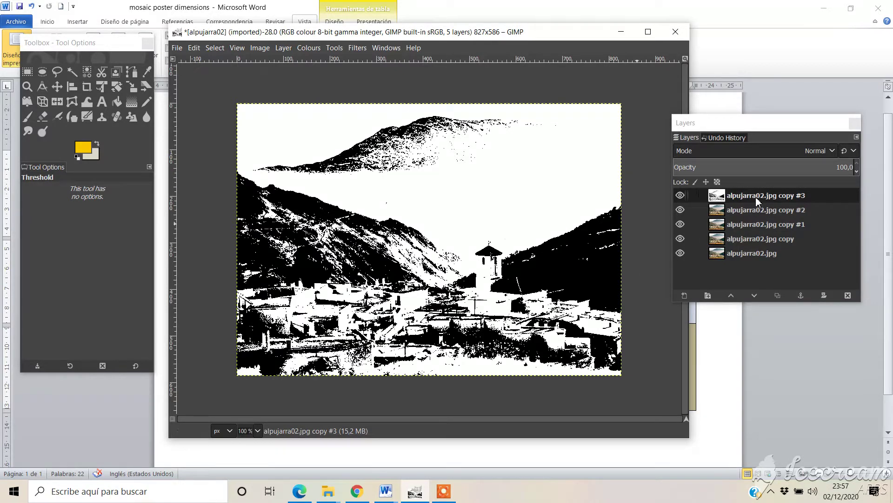
- Lower copy #3 to the bottom of the layer stack and select copy #2
click(755, 296)
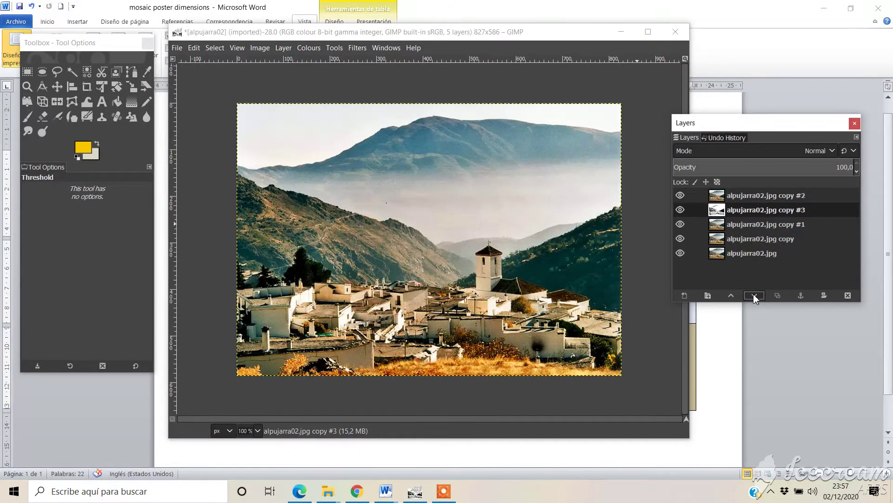
click(755, 295)
click(754, 296)
click(754, 295)
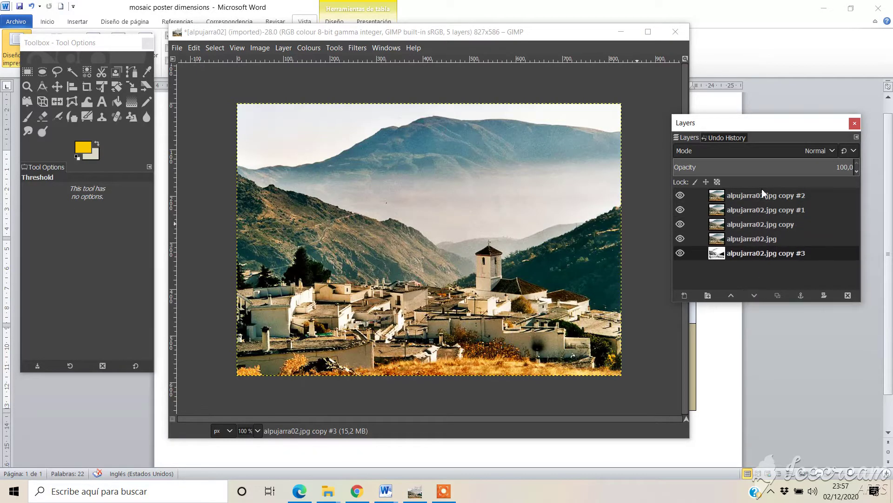
click(737, 198)
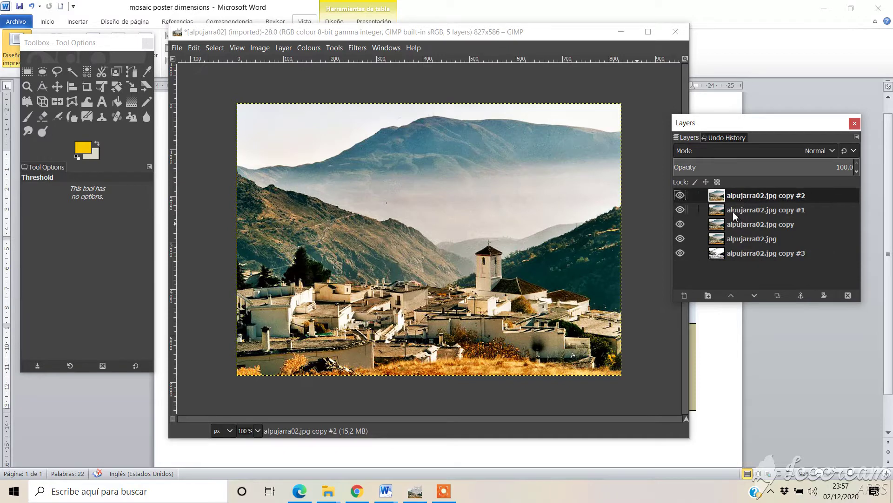
- Apply Colour to Grey to copy #2 with radius 375, 6 samples, 6 iterations and Enhance Shadows
click(305, 47)
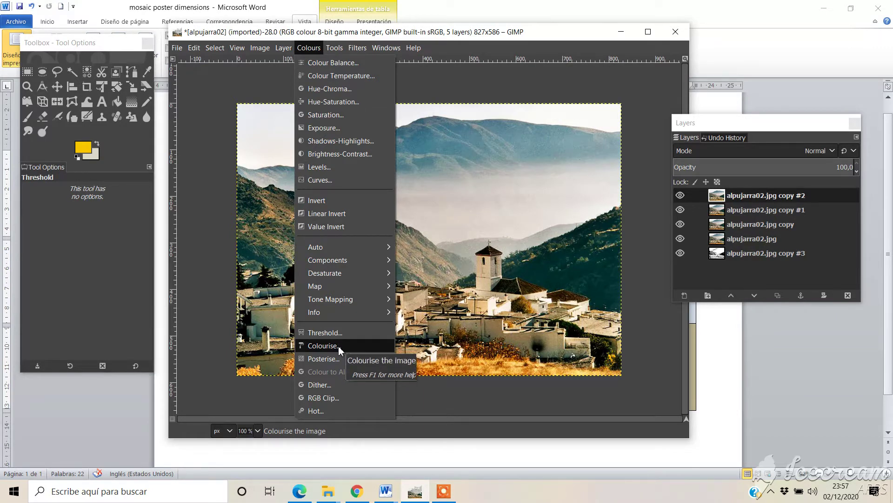
mouse_move(341, 274)
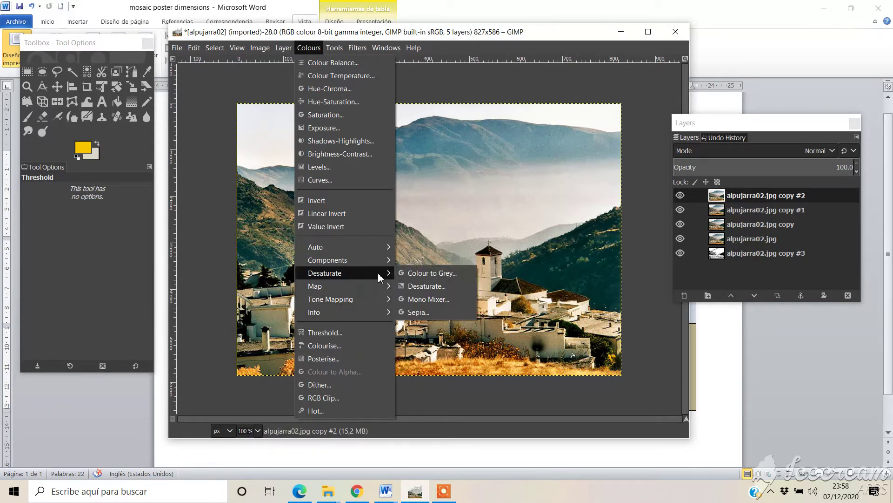
click(441, 273)
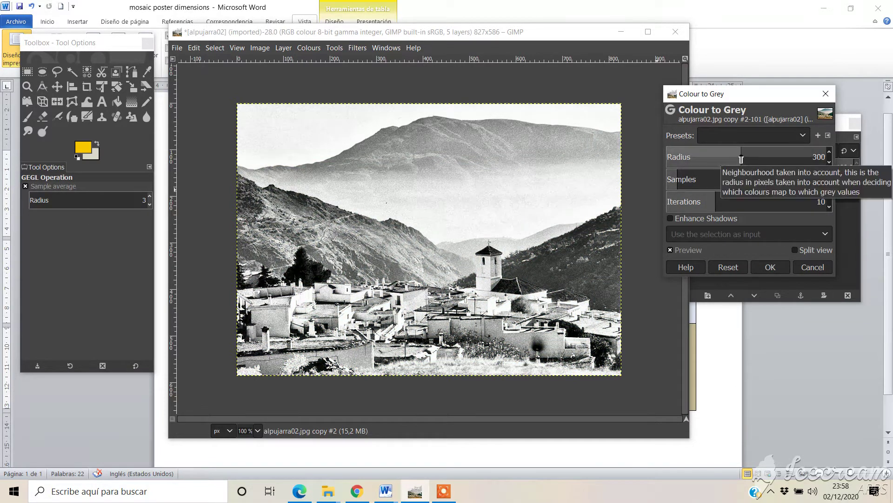
drag(741, 160, 753, 158)
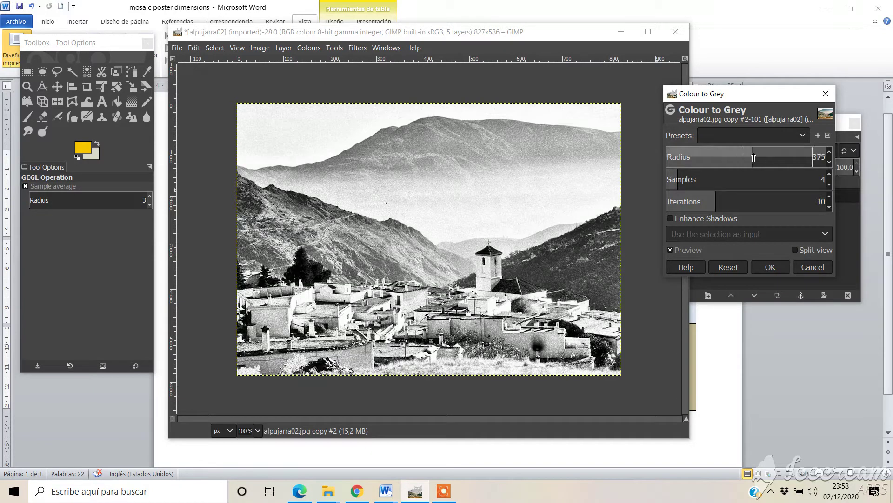
click(679, 178)
drag(679, 178, 700, 179)
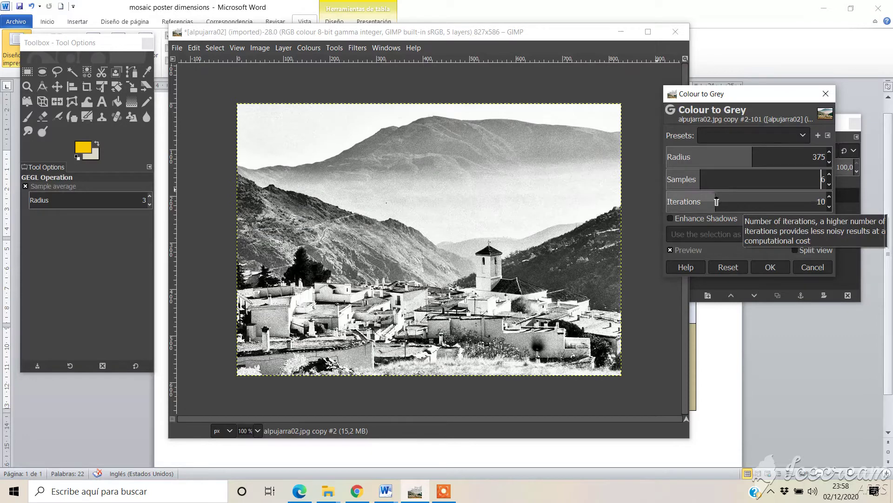
drag(718, 201, 696, 201)
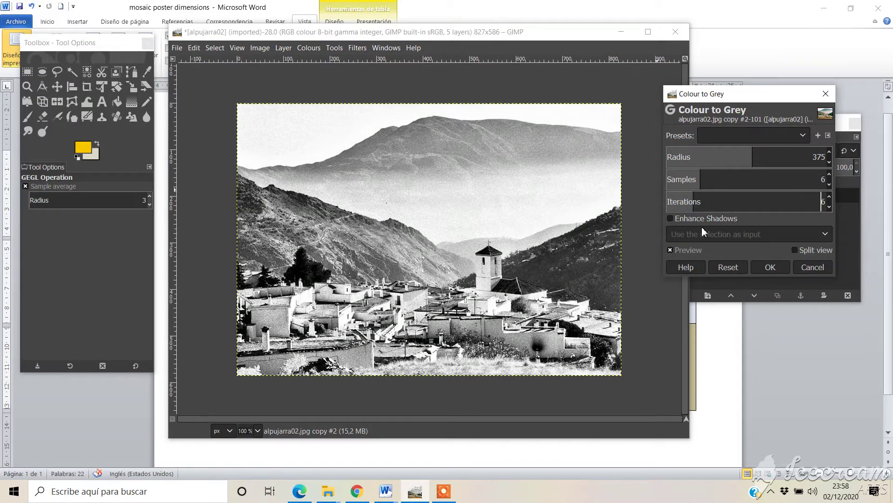
click(671, 218)
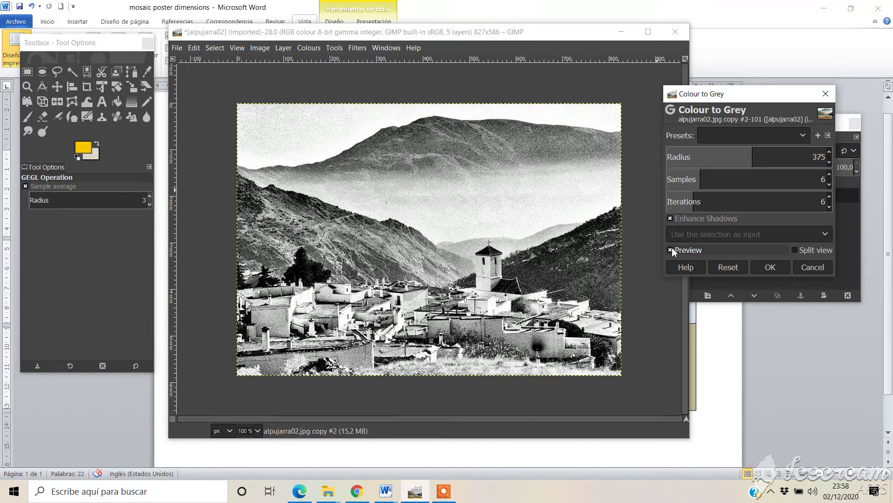
- Export the greyscale image as alpujarra02version1.jpg, accepting the JPEG options
click(178, 48)
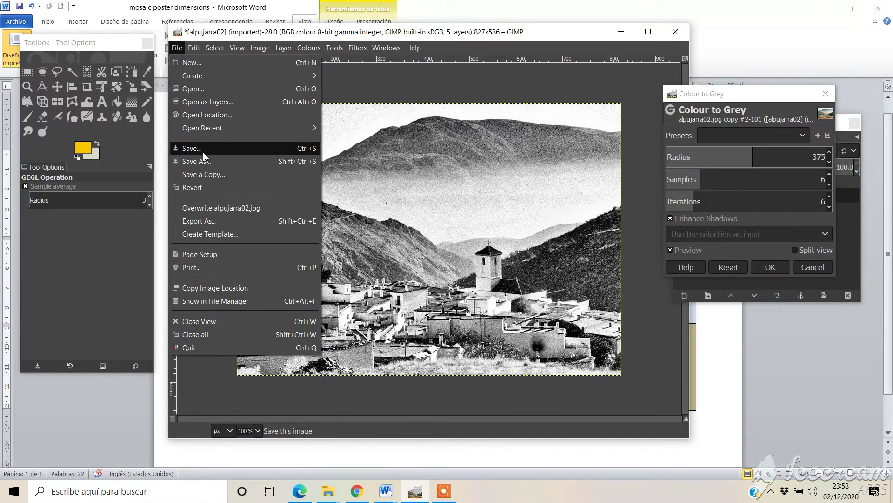
click(199, 222)
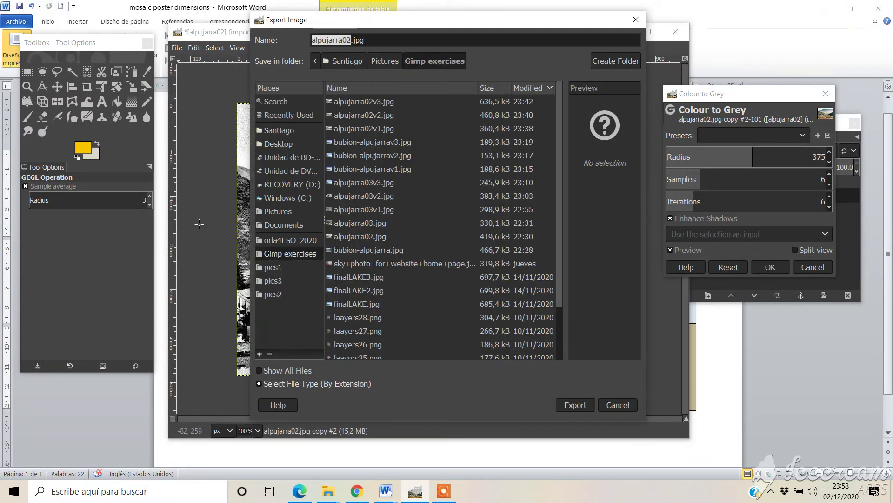
click(352, 40)
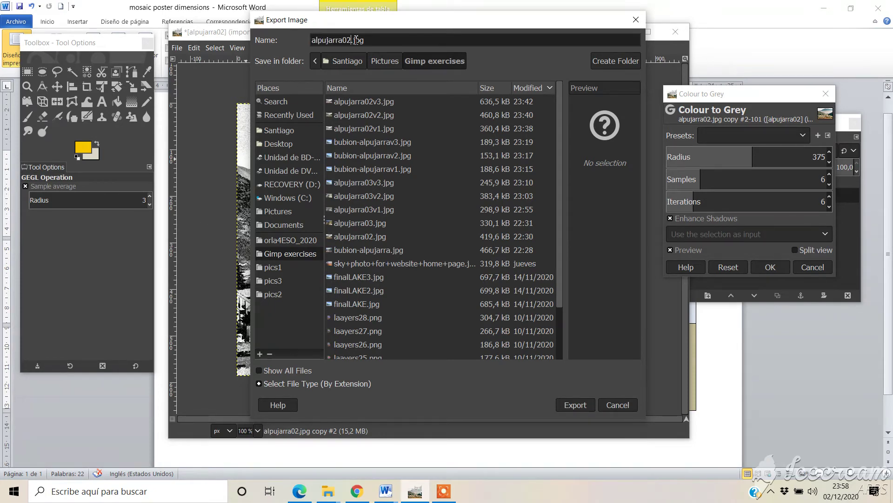
text(version1)
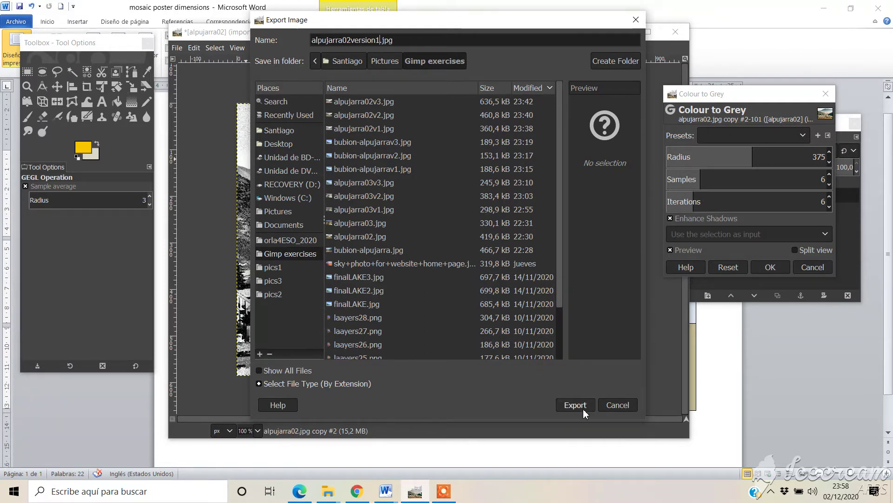
click(583, 404)
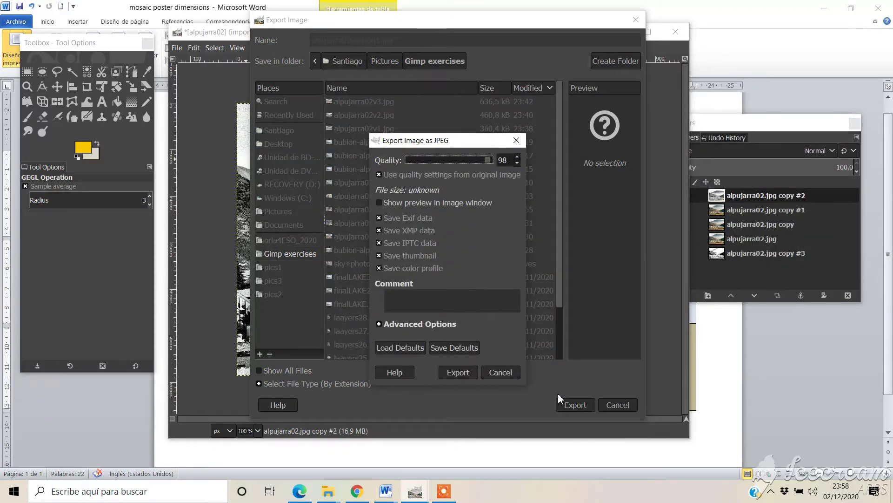
click(465, 374)
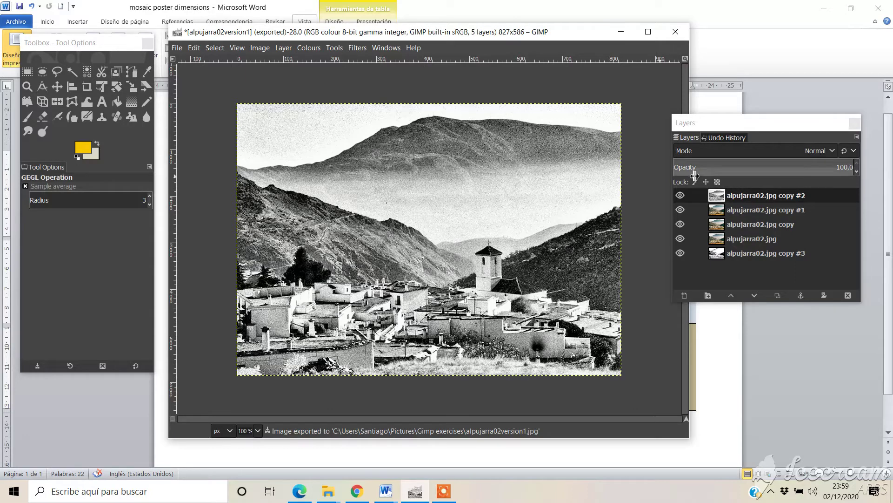
- Move layer copy #2 to the bottom of the stack and select top layer copy #1
click(749, 195)
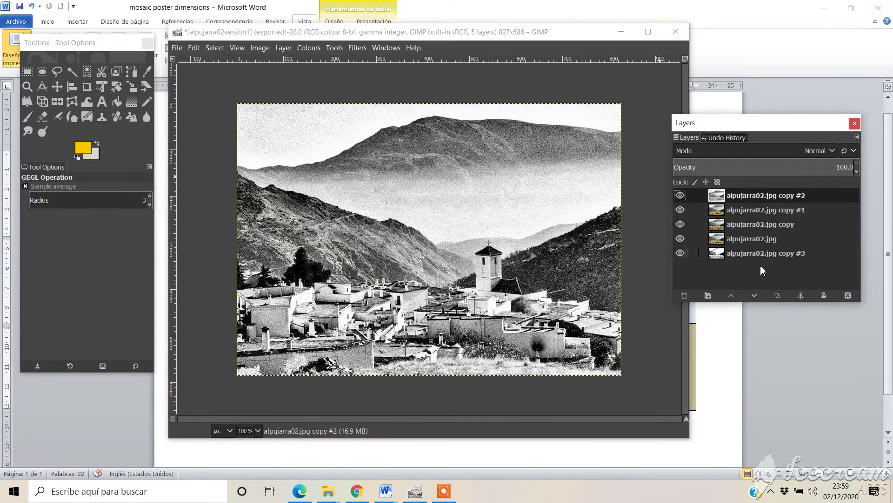
click(755, 295)
click(755, 295)
click(755, 296)
click(755, 296)
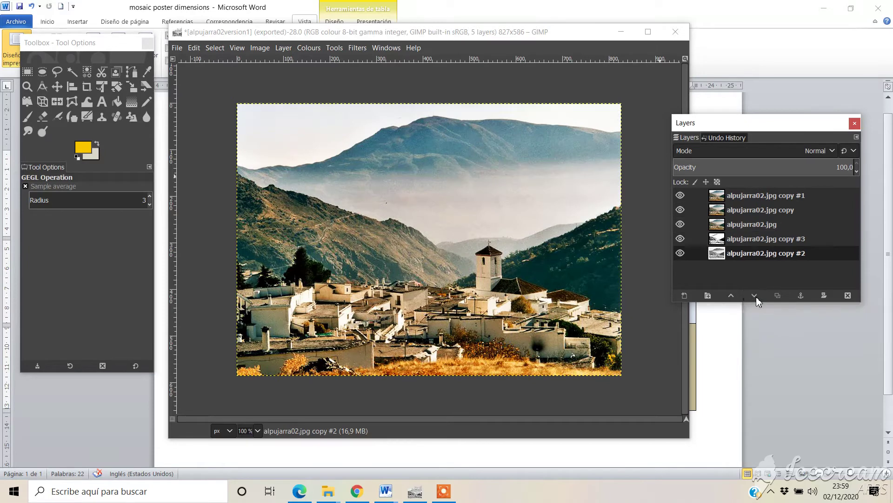
click(747, 196)
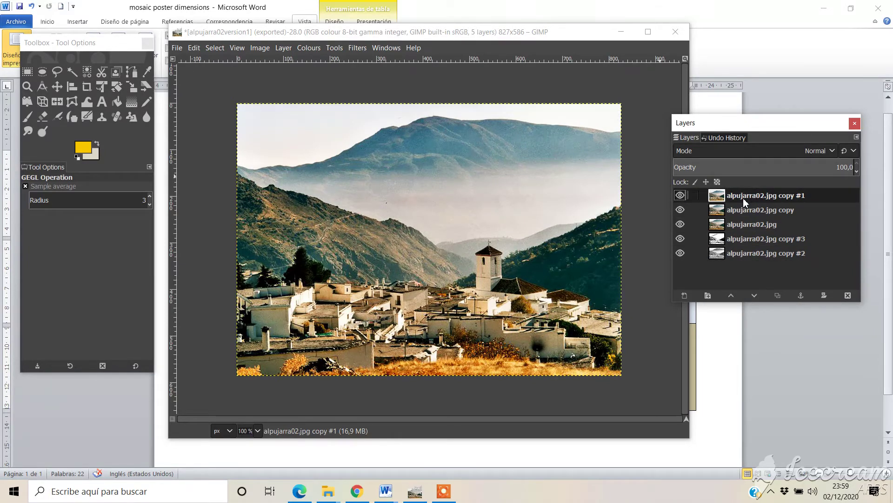
- Posterise layer copy #1 to 3 levels
click(313, 48)
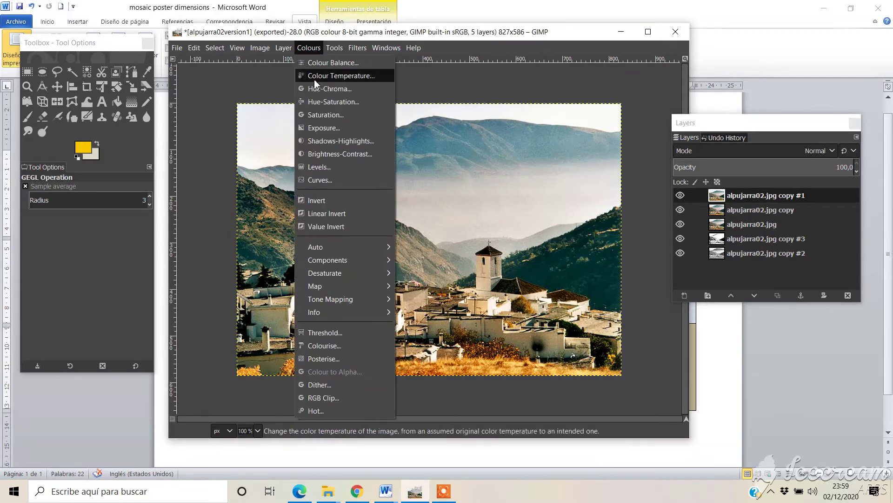
click(325, 359)
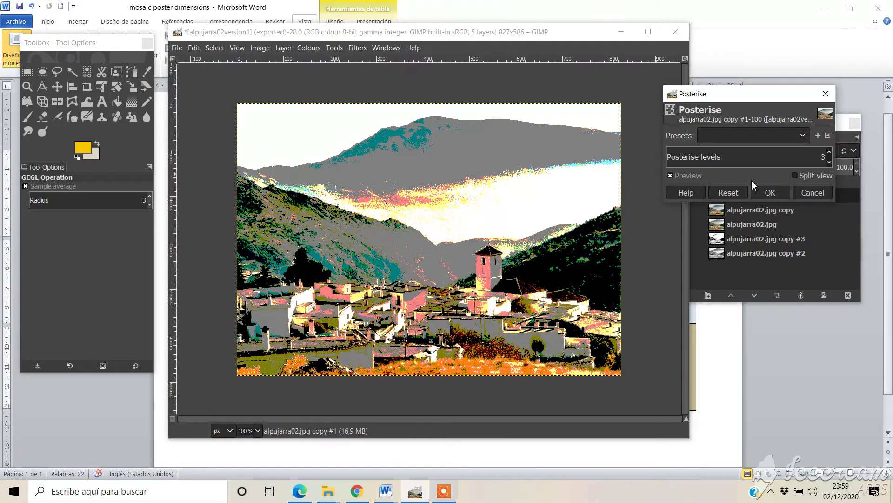
click(830, 157)
click(829, 157)
click(830, 157)
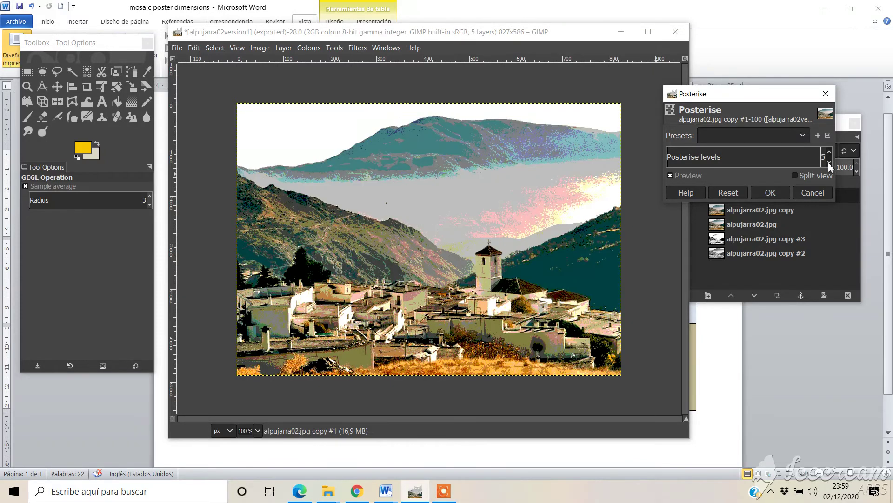
click(830, 162)
click(829, 163)
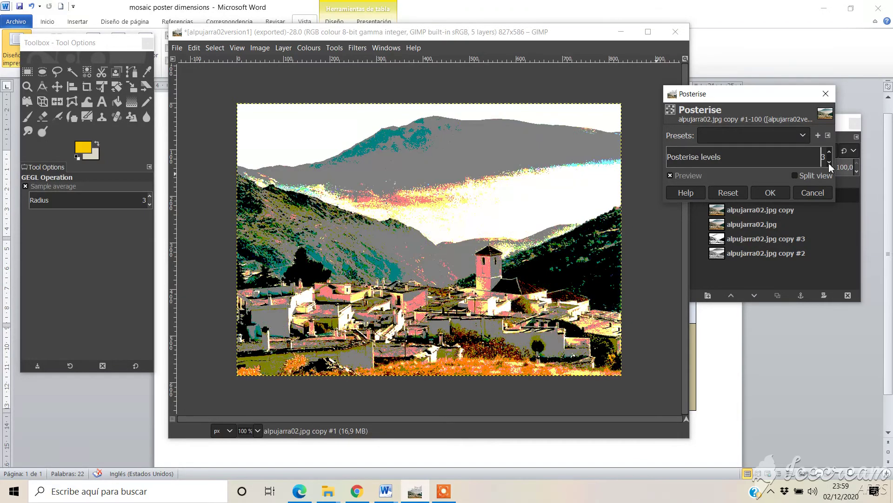
click(778, 193)
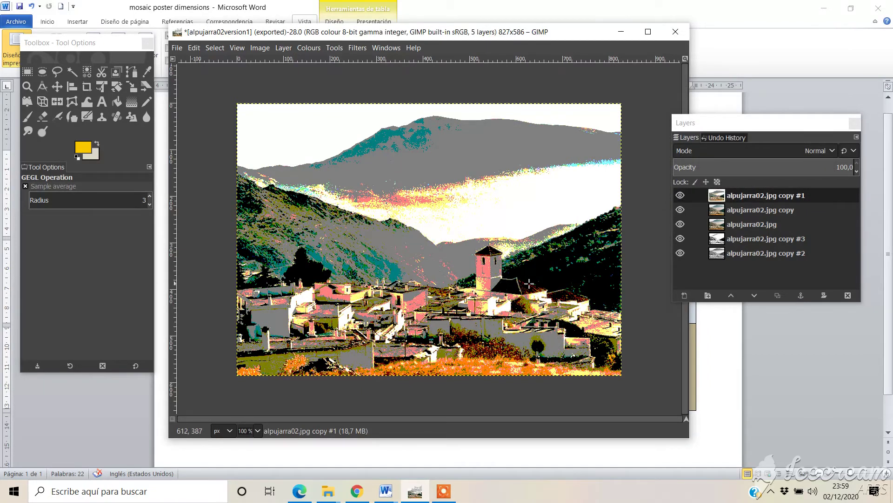
- Raise alpujarra02.jpg copy to the top and lower its opacity to 28
click(770, 212)
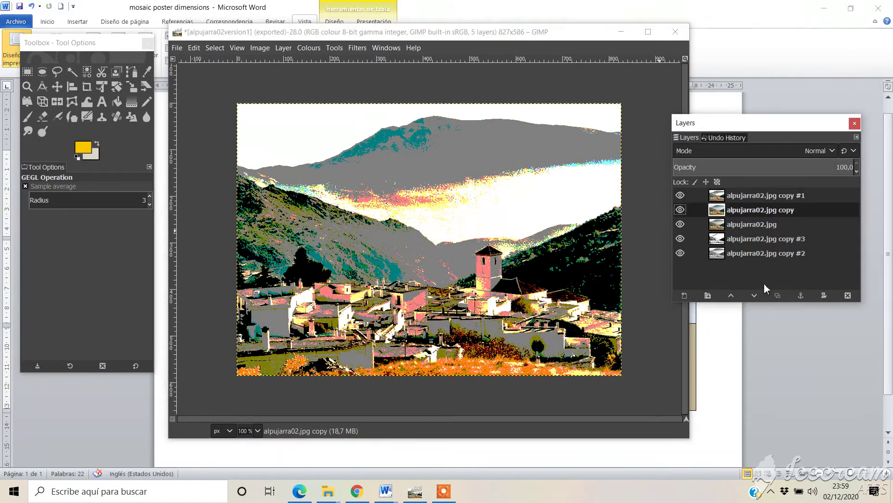
click(731, 296)
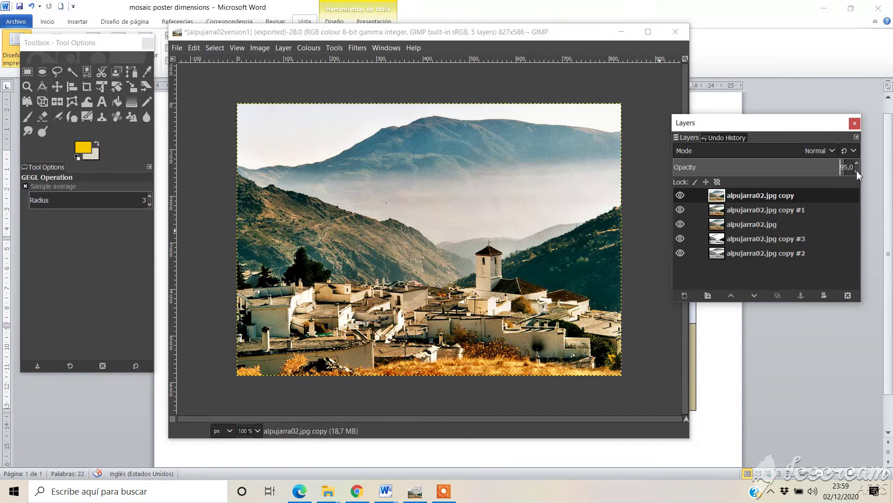
scroll(857, 173, down, 20)
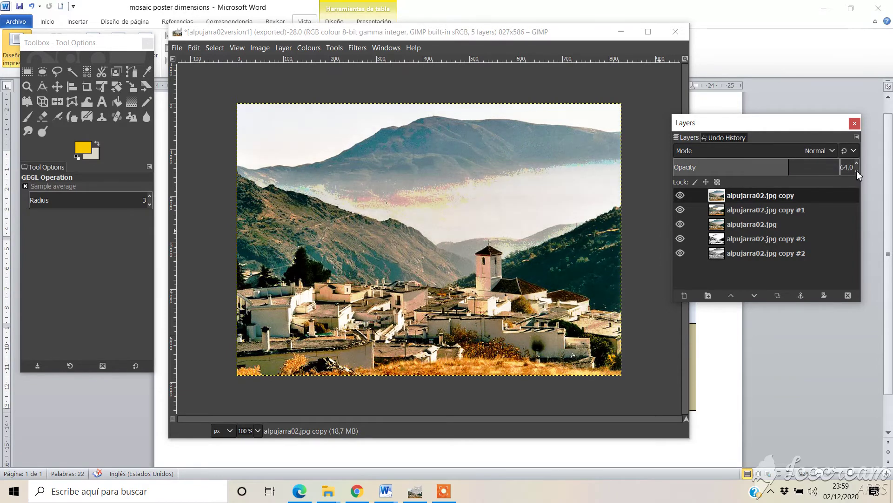
scroll(857, 171, down, 20)
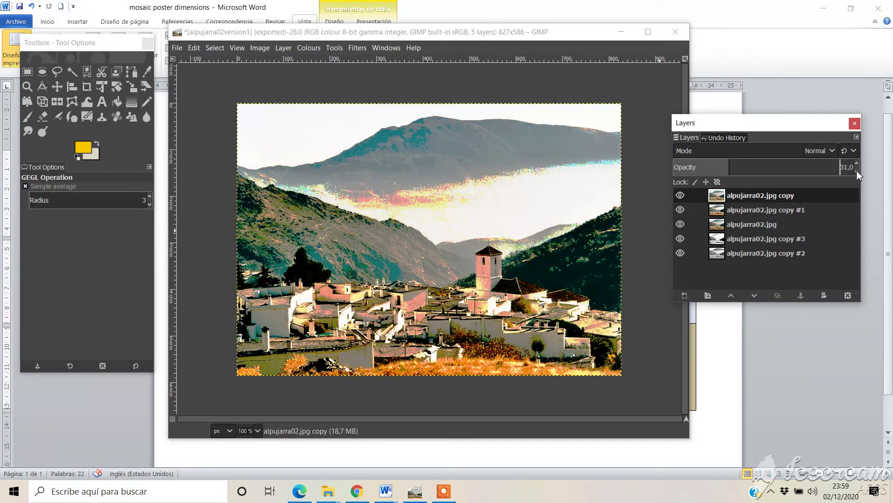
scroll(856, 170, down, 3)
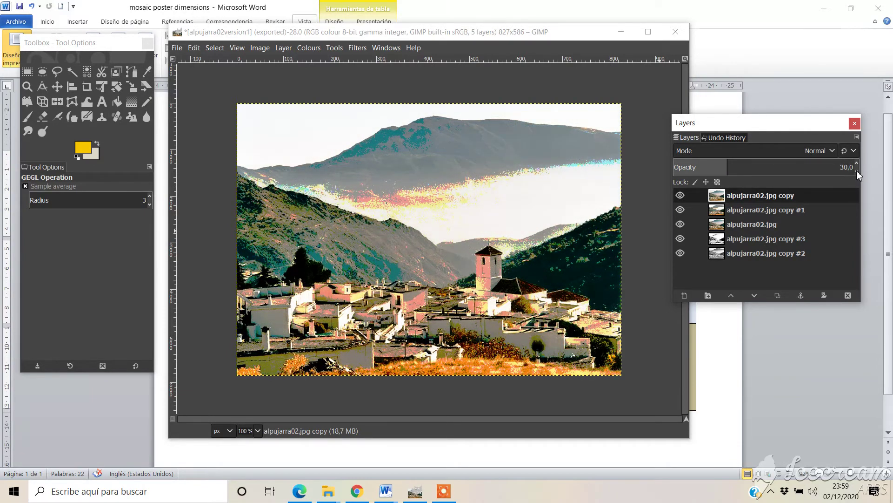
click(761, 194)
- Desaturate the top layer using Luminance mode
click(309, 48)
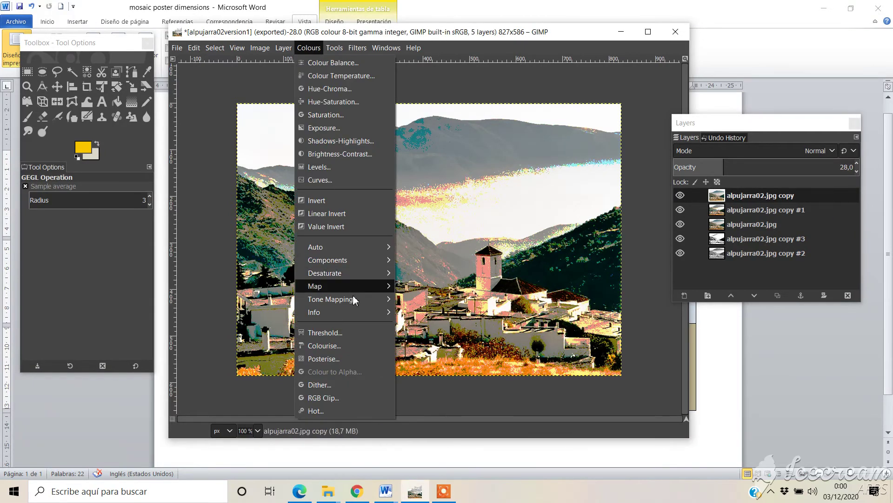
mouse_move(354, 278)
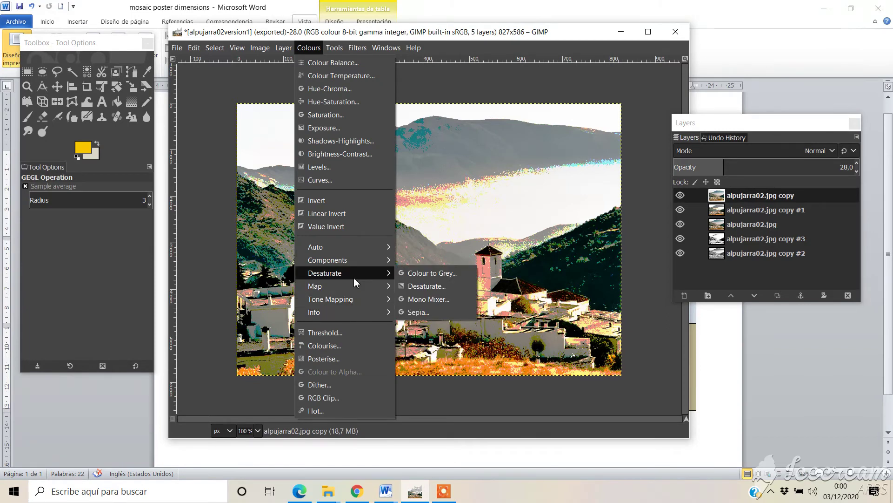
click(429, 287)
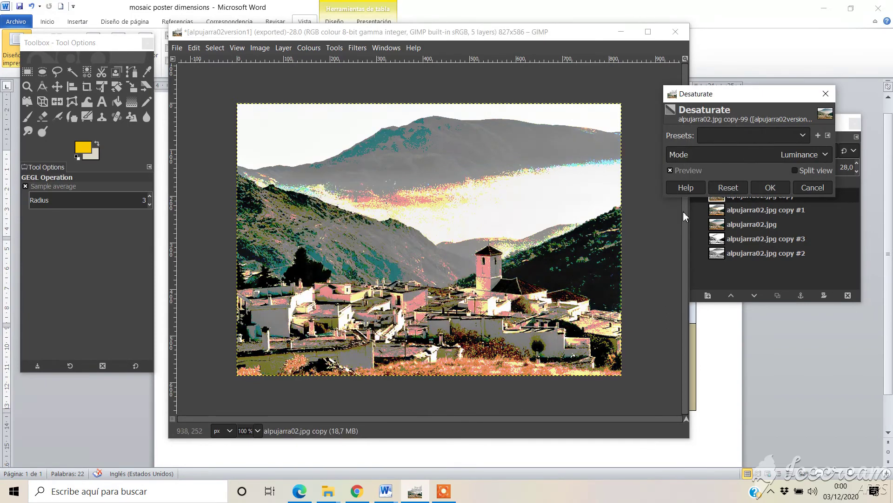
click(771, 188)
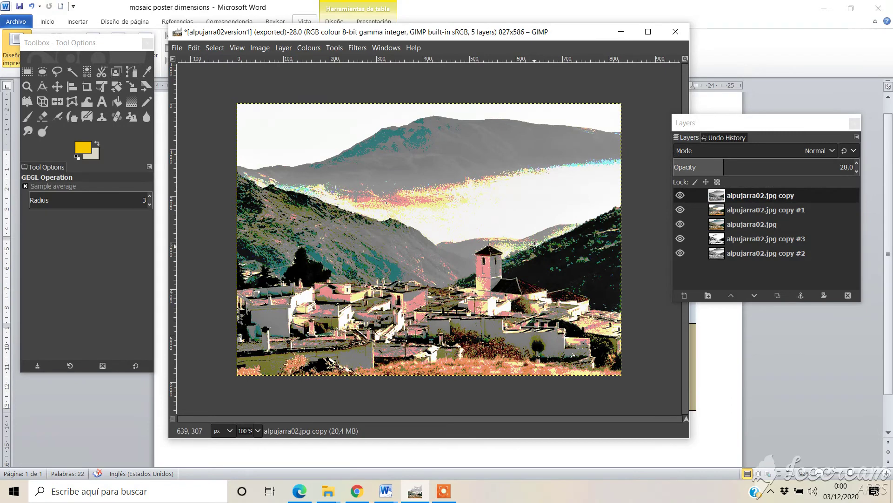
- Compare the layer's visibility, set its opacity to 40.6, then hide it
click(680, 195)
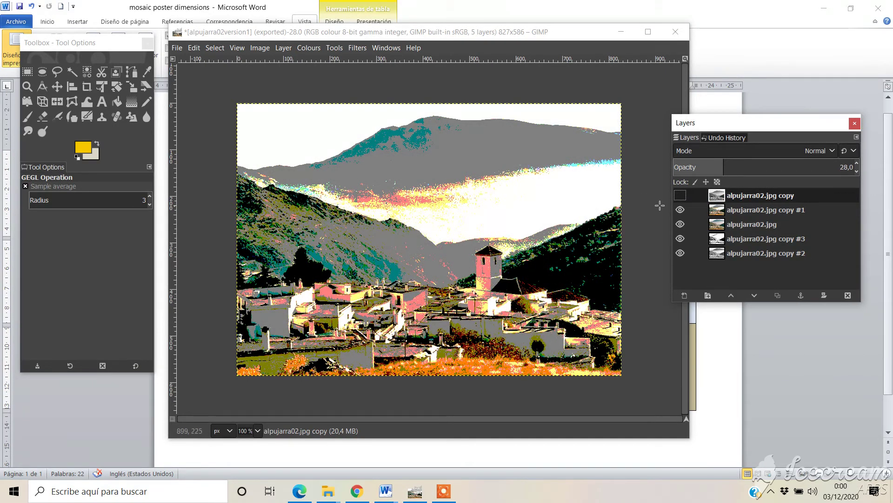
click(681, 196)
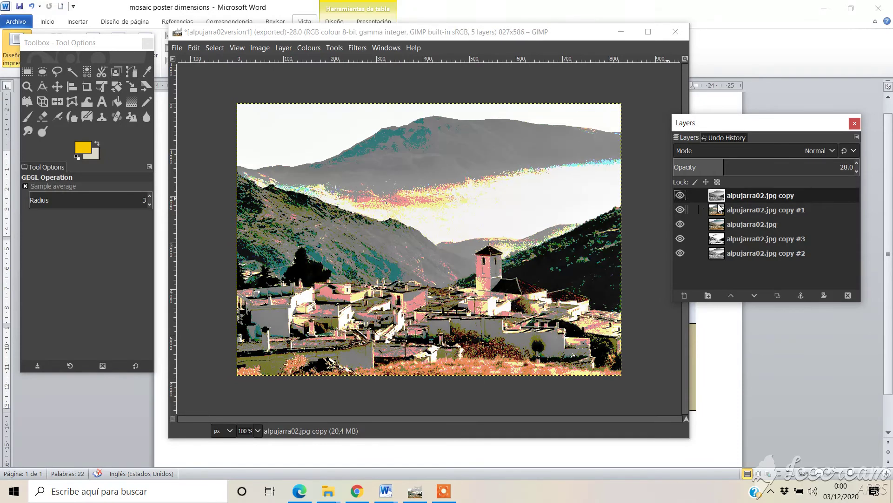
drag(723, 168, 748, 163)
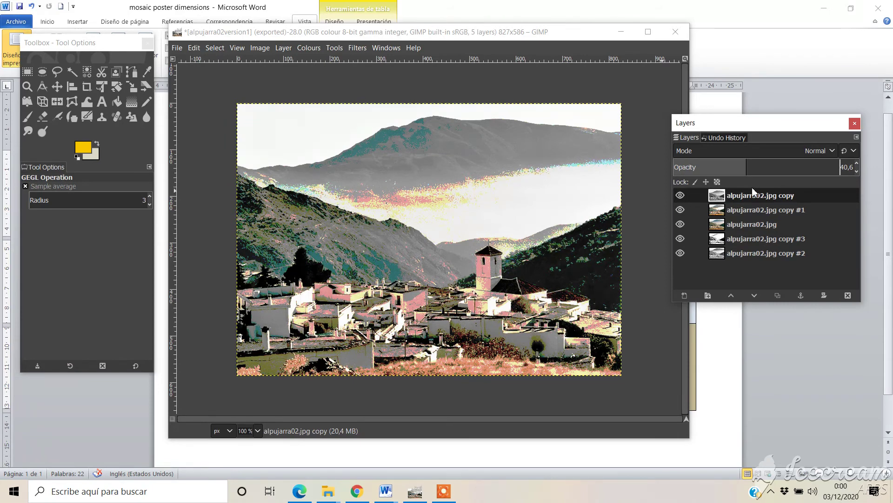
click(680, 195)
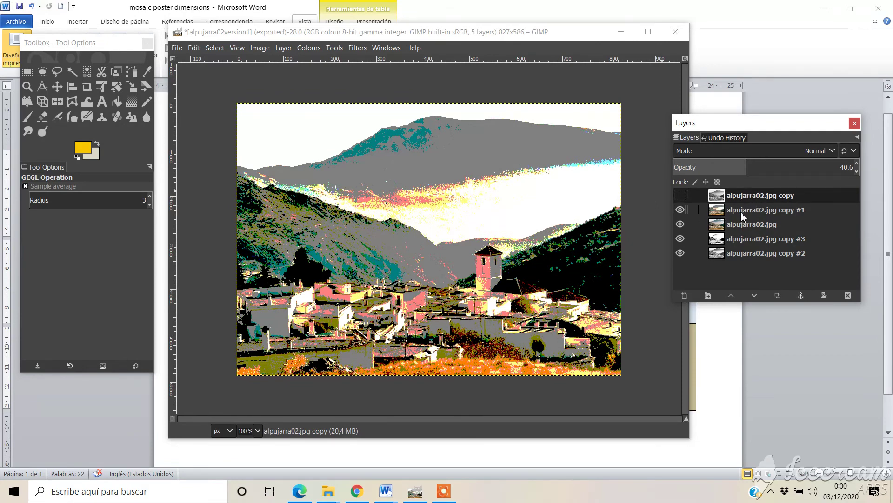
- Reopen Export As and begin editing the alpujarra02version1.jpg file name
click(177, 48)
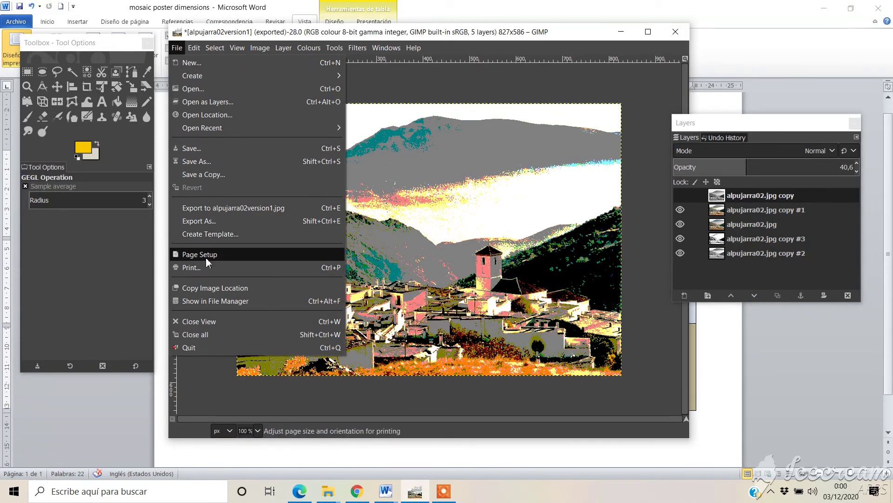
click(202, 220)
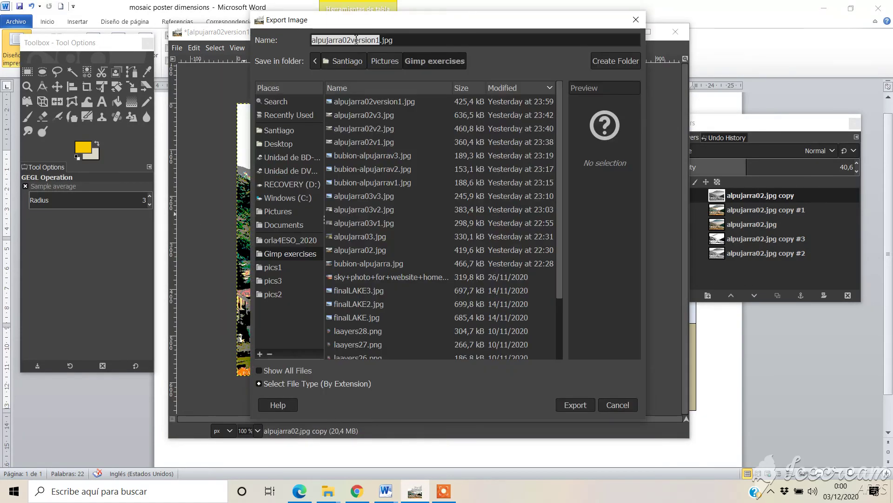
click(376, 41)
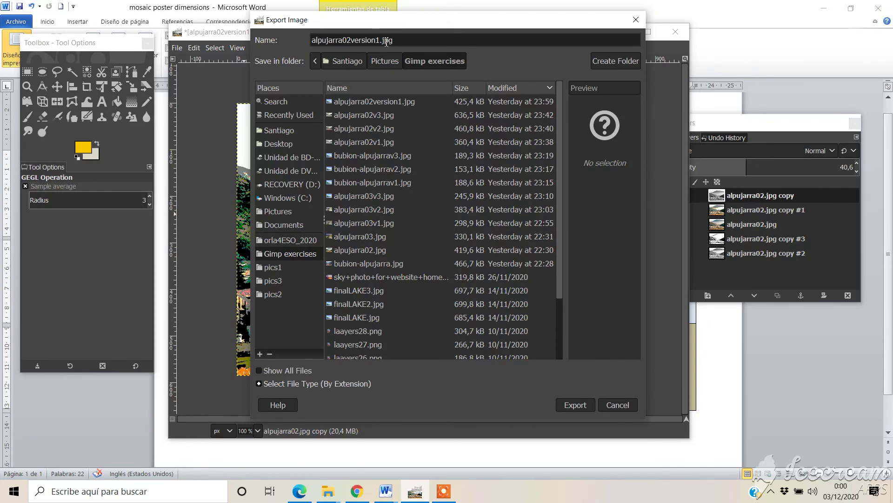